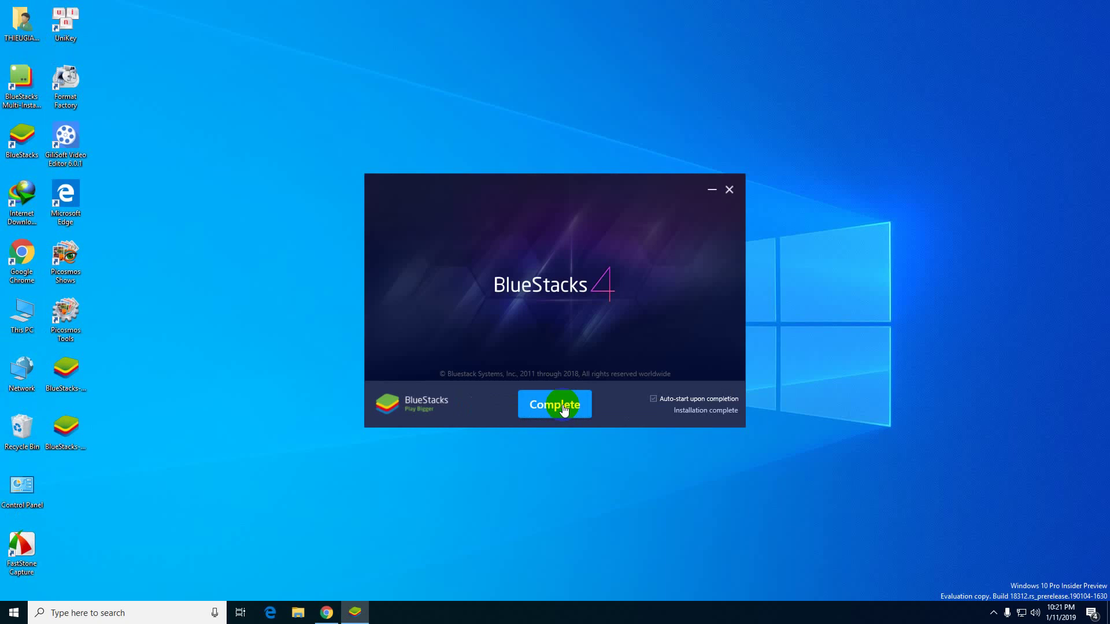
# Complete the BlueStacks 4 installation so the installer closes and BlueStacks starts loading
pyautogui.click(564, 408)
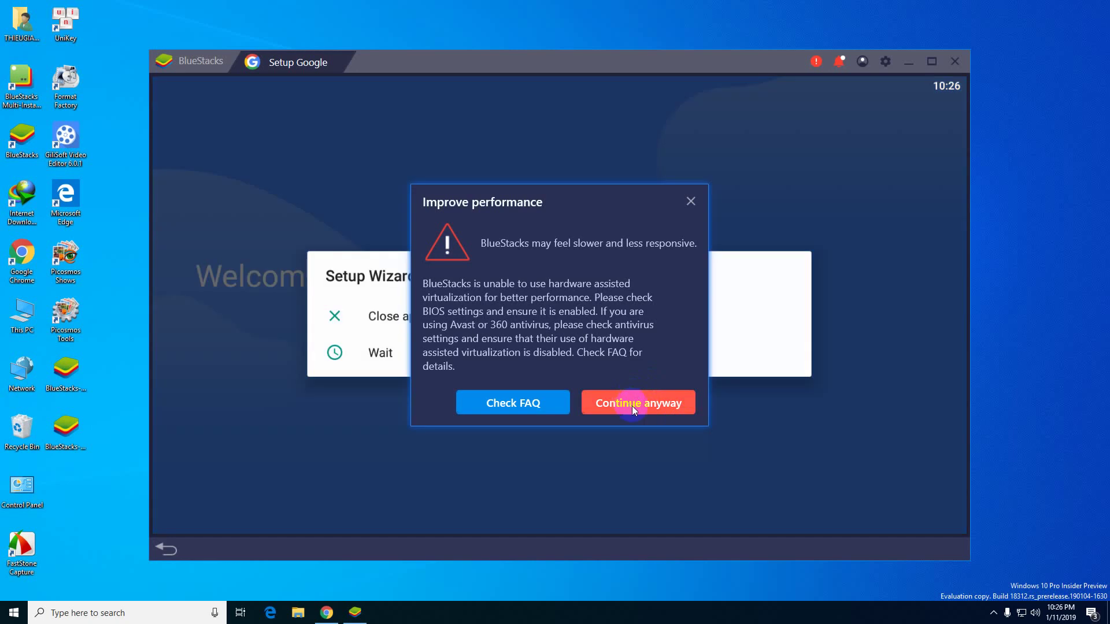
# Continue past the virtualization performance warning and bring the BlueStacks window to the front
pyautogui.click(632, 406)
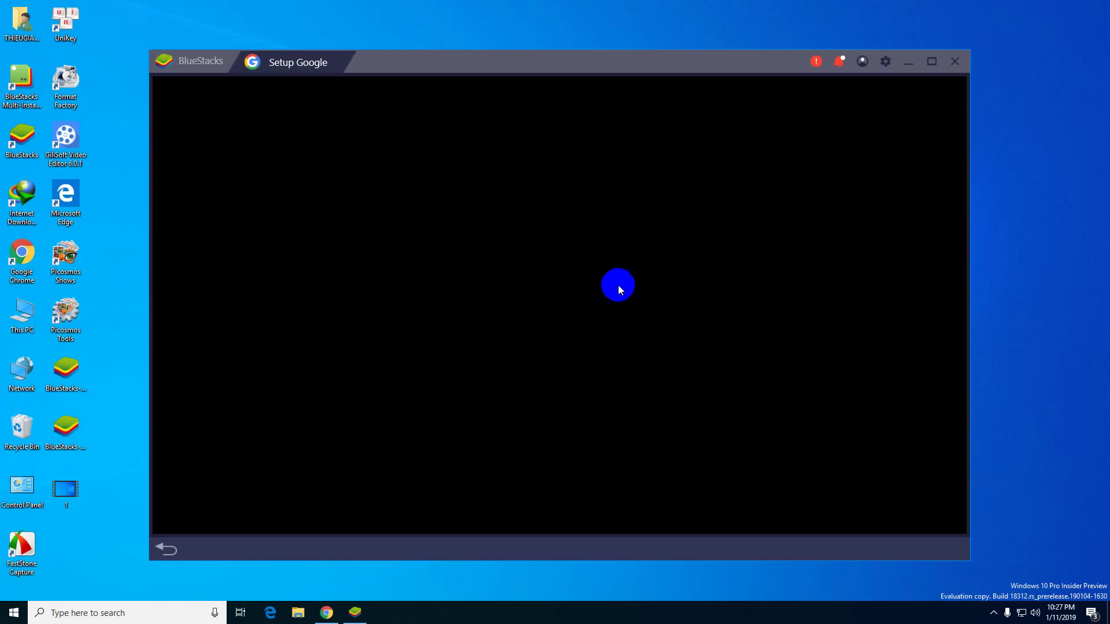
pyautogui.click(355, 611)
# Start the Google account setup from the BlueStacks Welcome page with LET'S GO
pyautogui.click(526, 303)
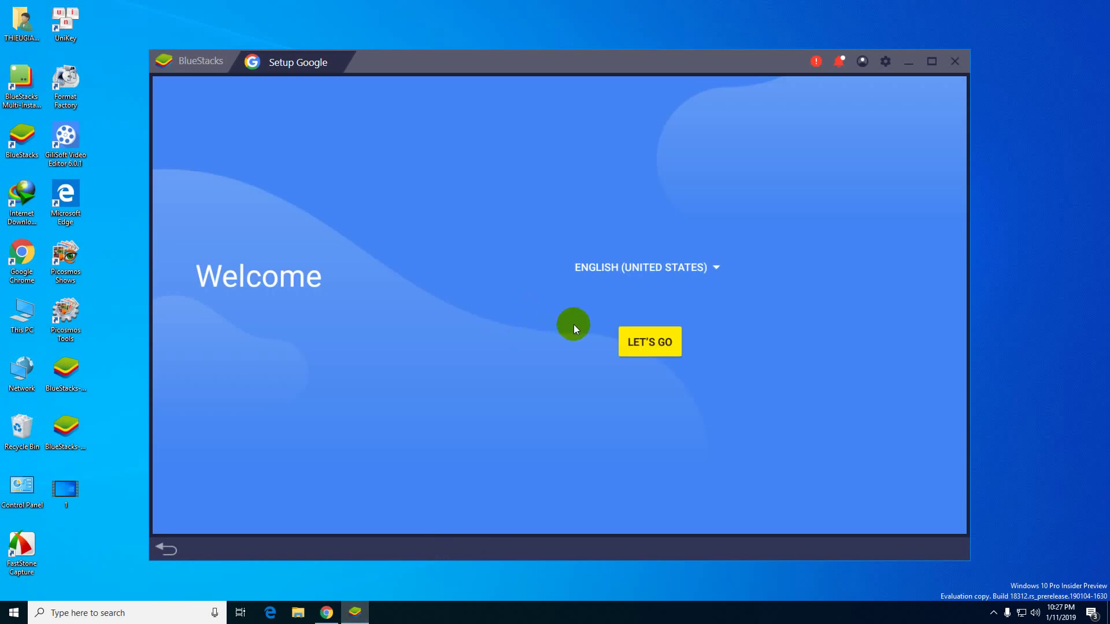
pyautogui.click(660, 344)
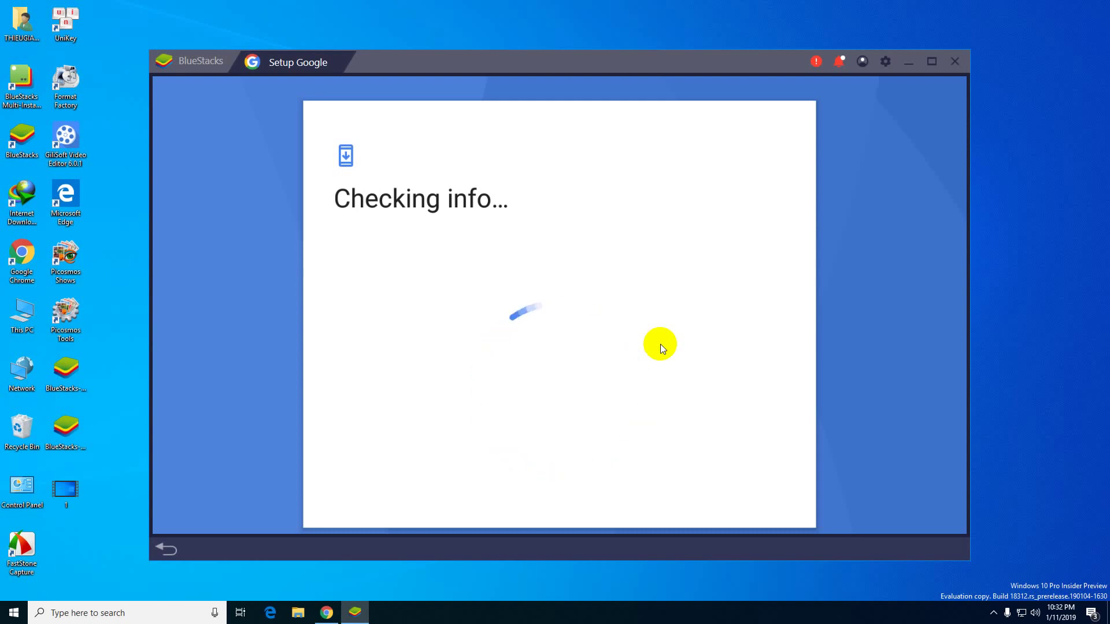
# Click inside the BlueStacks window while Google setup shows 'Checking info…'
pyautogui.click(662, 348)
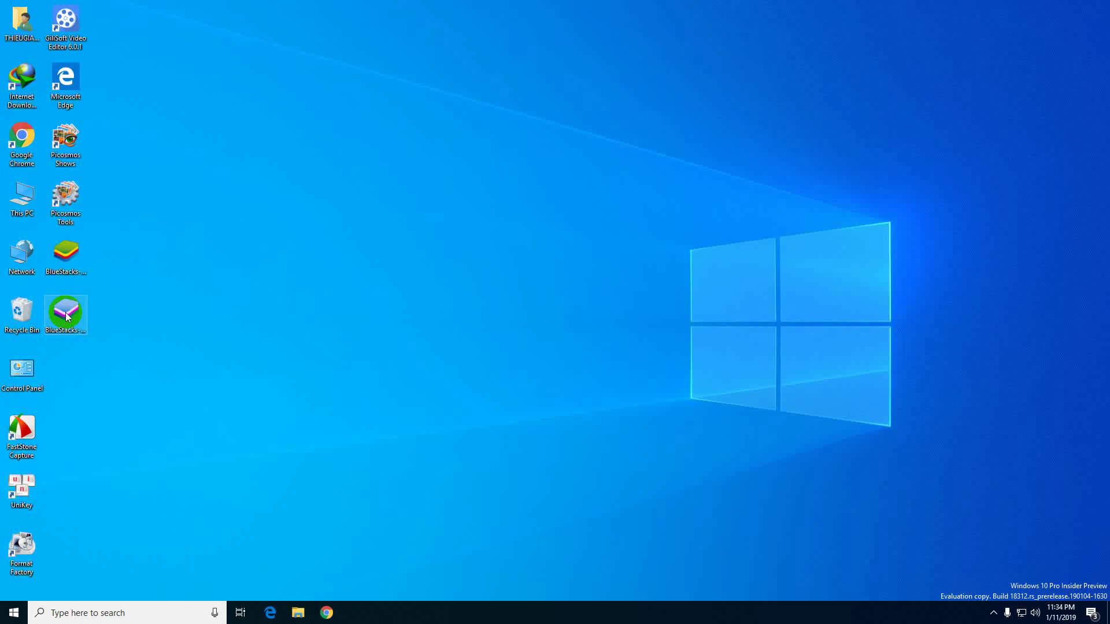
# Relaunch the BlueStacks installer from the desktop and install with default settings
pyautogui.doubleClick(65, 312)
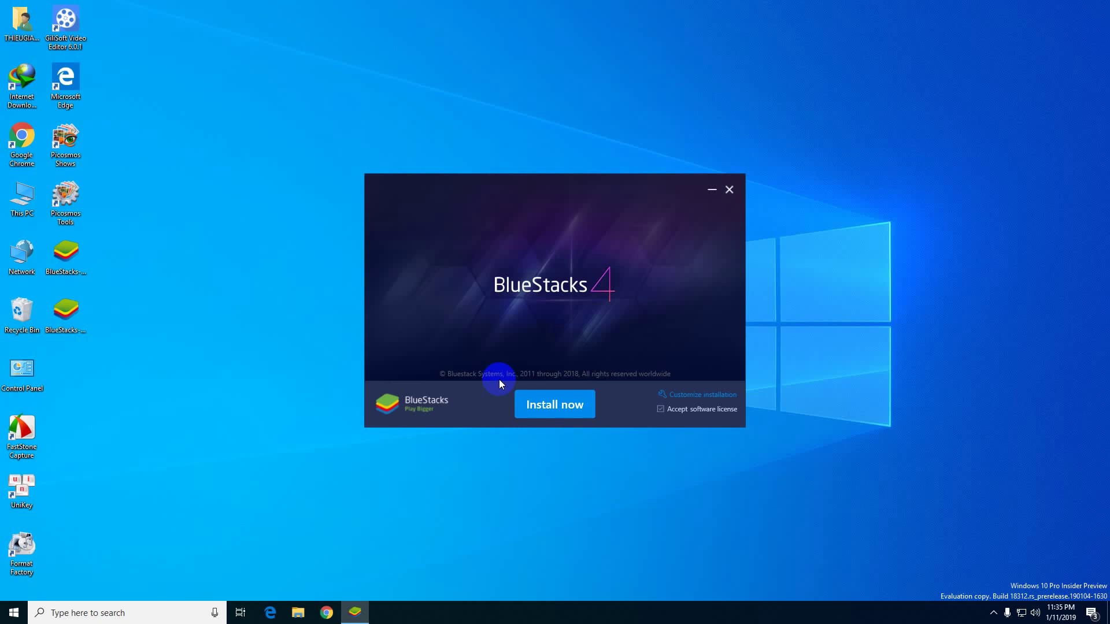
pyautogui.click(544, 400)
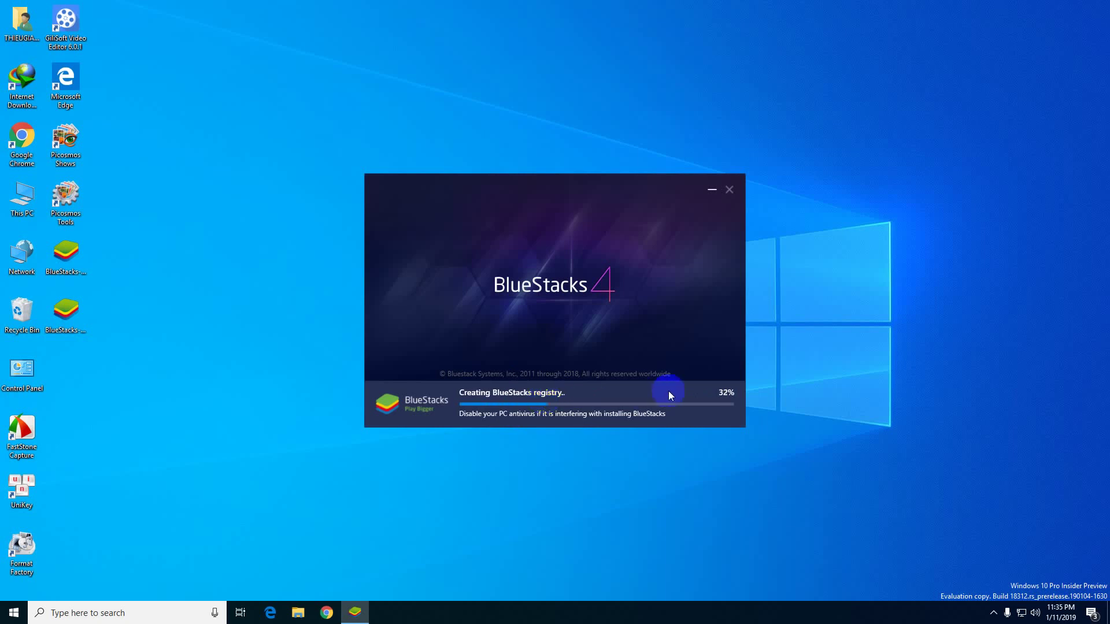
# Let the installer reach 100% with auto-start upon completion ticked
pyautogui.click(759, 397)
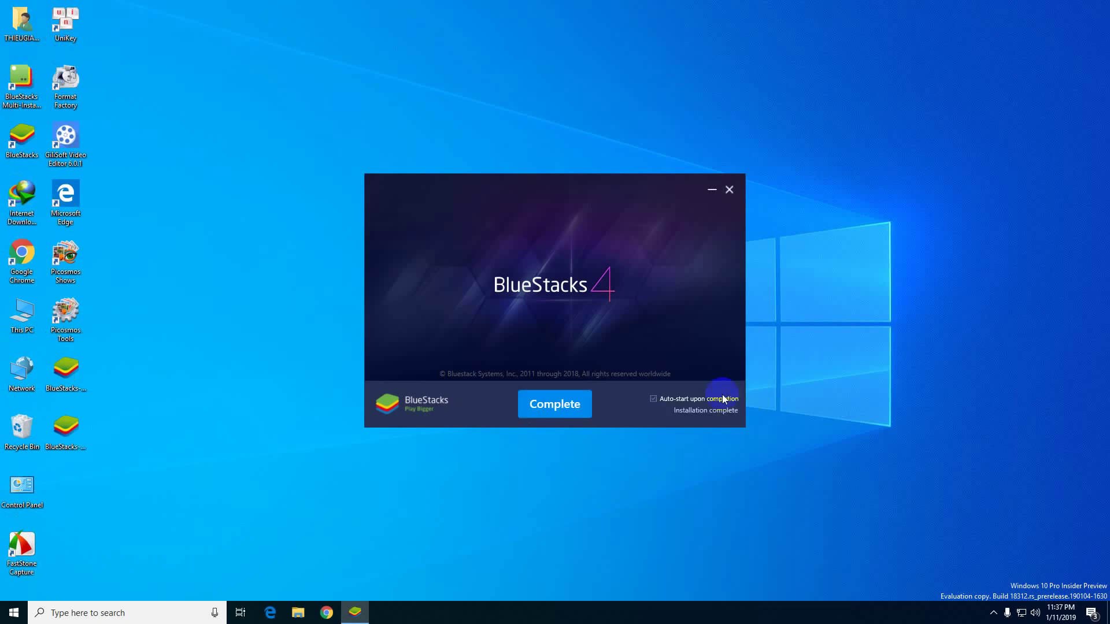
# Finish the reinstallation so BlueStacks launches to the English (United States) Welcome page
pyautogui.click(573, 408)
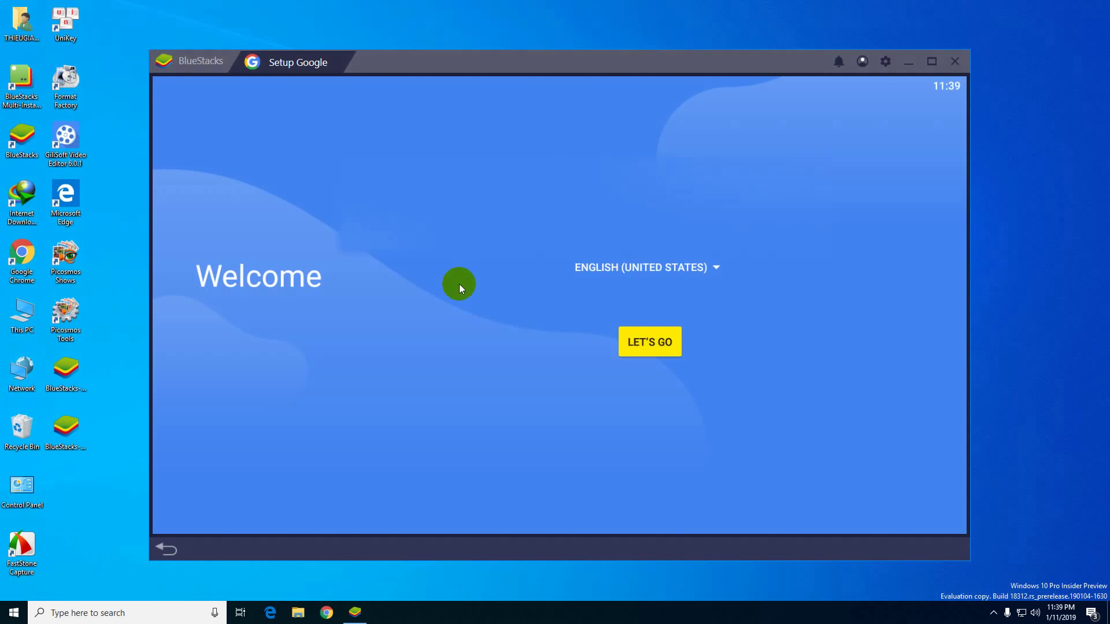
# Begin Android setup in English (United States) from the Welcome screen
pyautogui.click(650, 351)
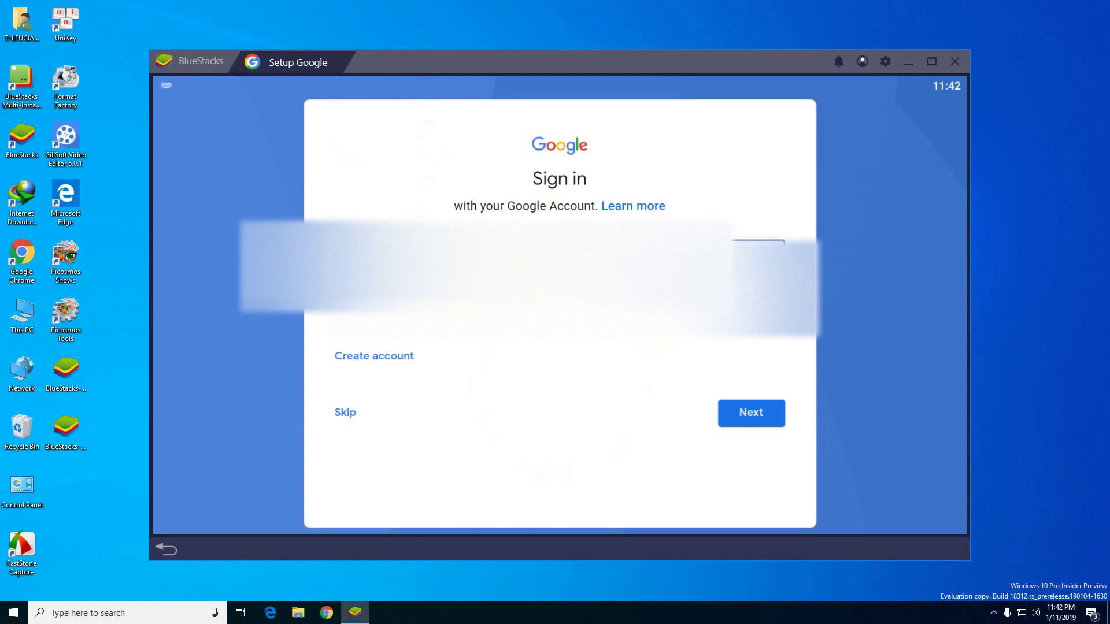
# Submit the Google account e-mail on the sign-in page
pyautogui.click(736, 419)
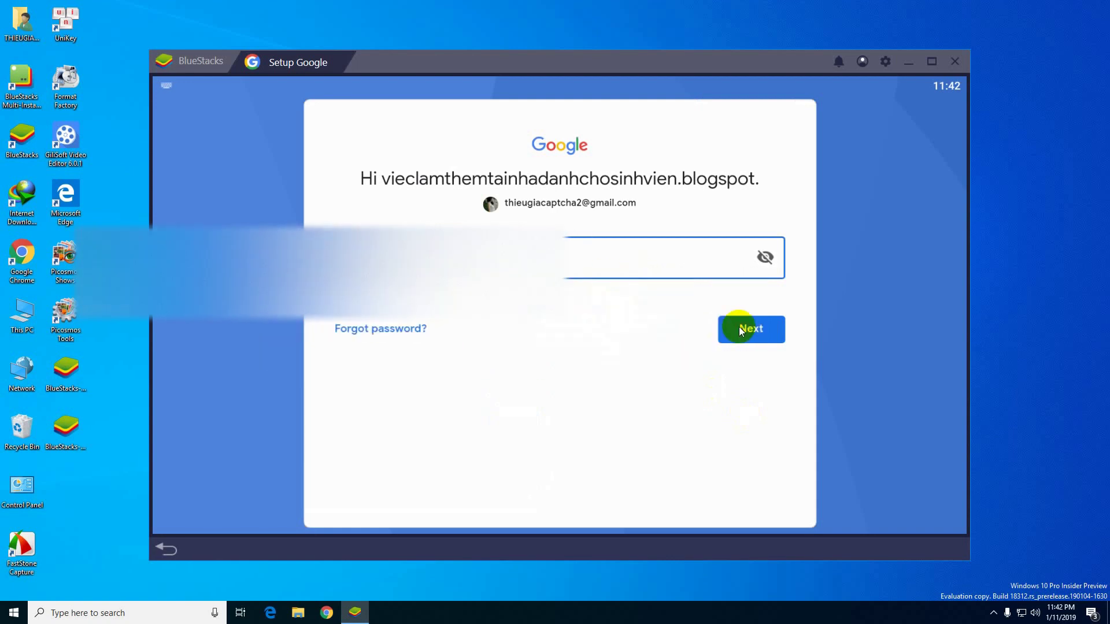
# Submit the account password, then enter and submit the SMS 2-Step Verification code
pyautogui.click(739, 328)
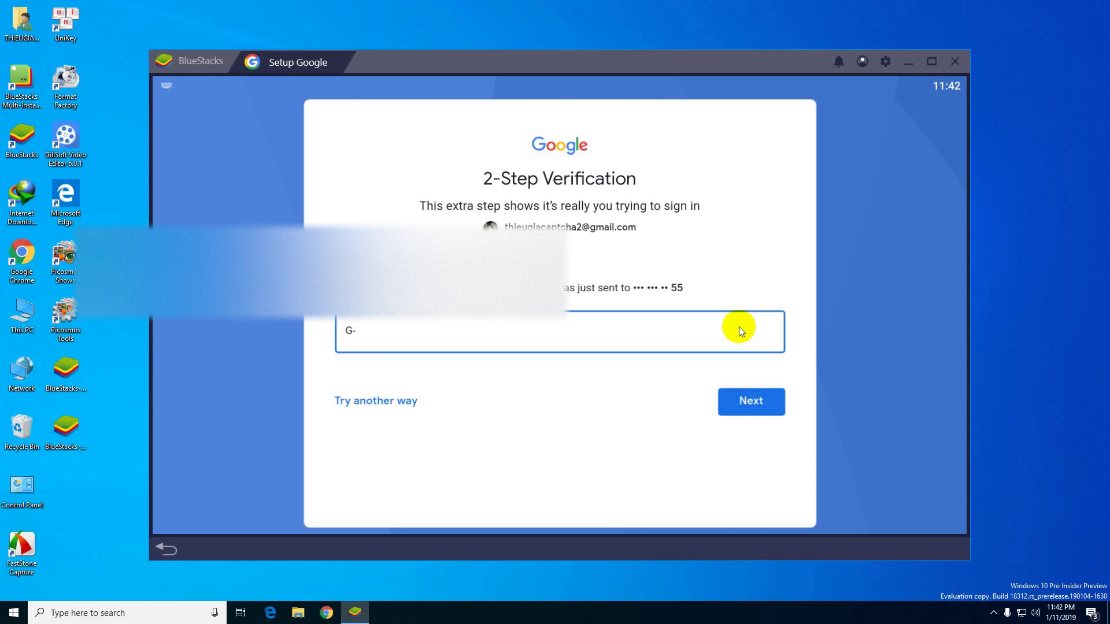
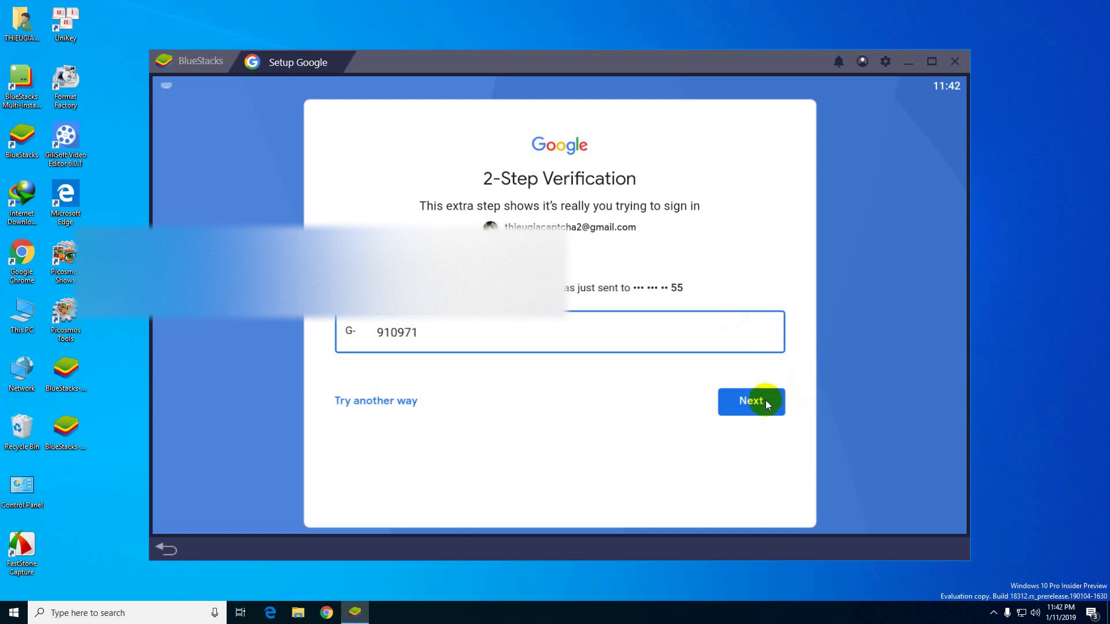
pyautogui.click(765, 401)
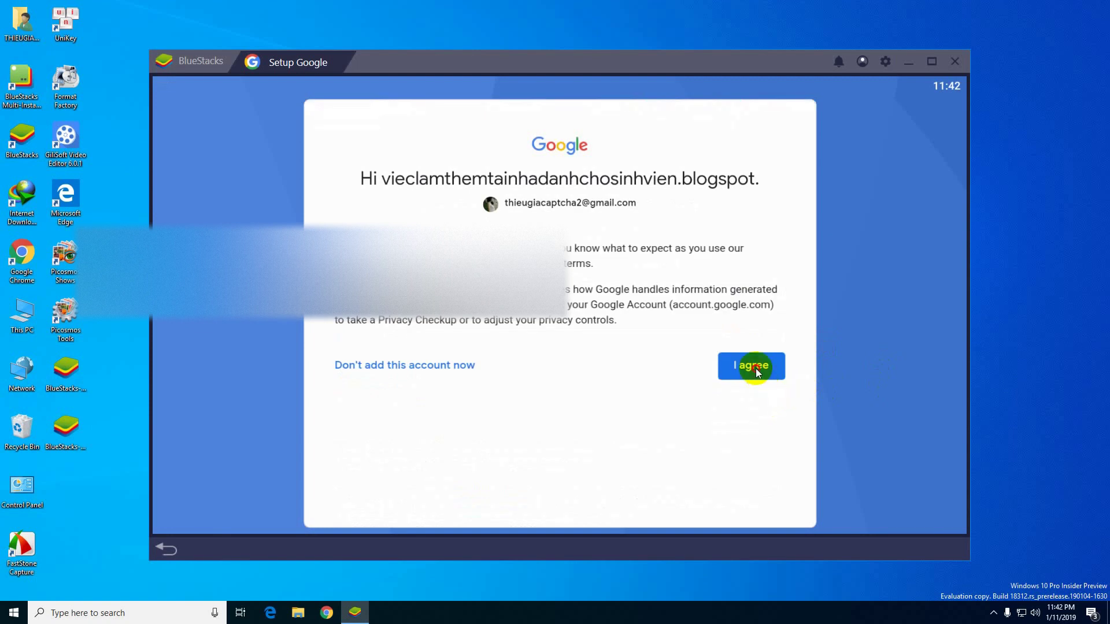
# Accept Google's terms for the account and finish setup with Start using BlueStacks
pyautogui.click(756, 369)
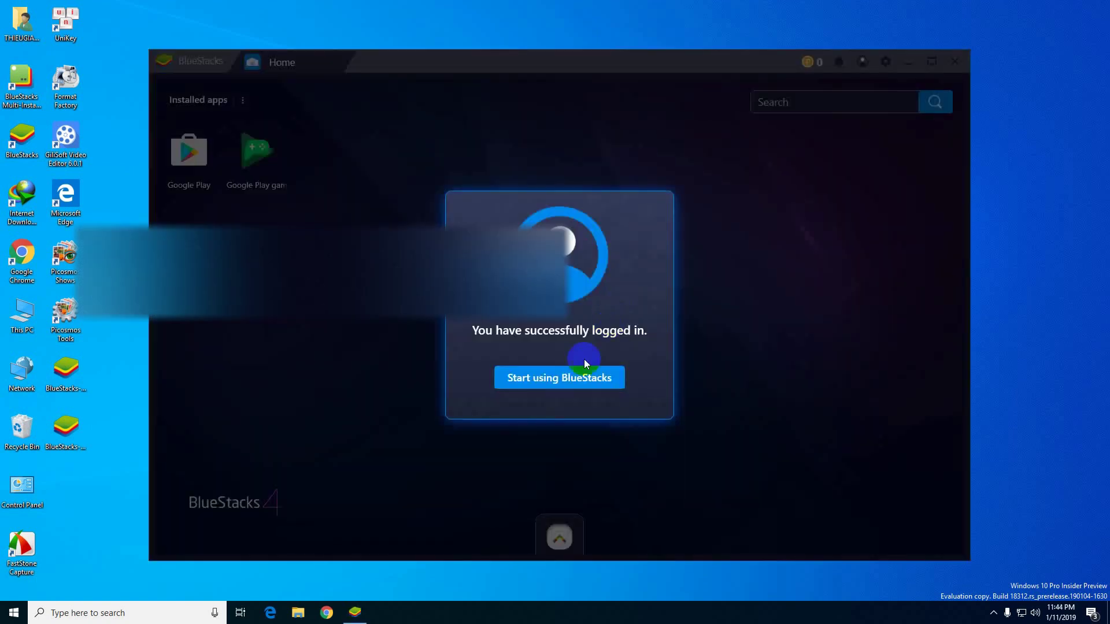
pyautogui.click(566, 379)
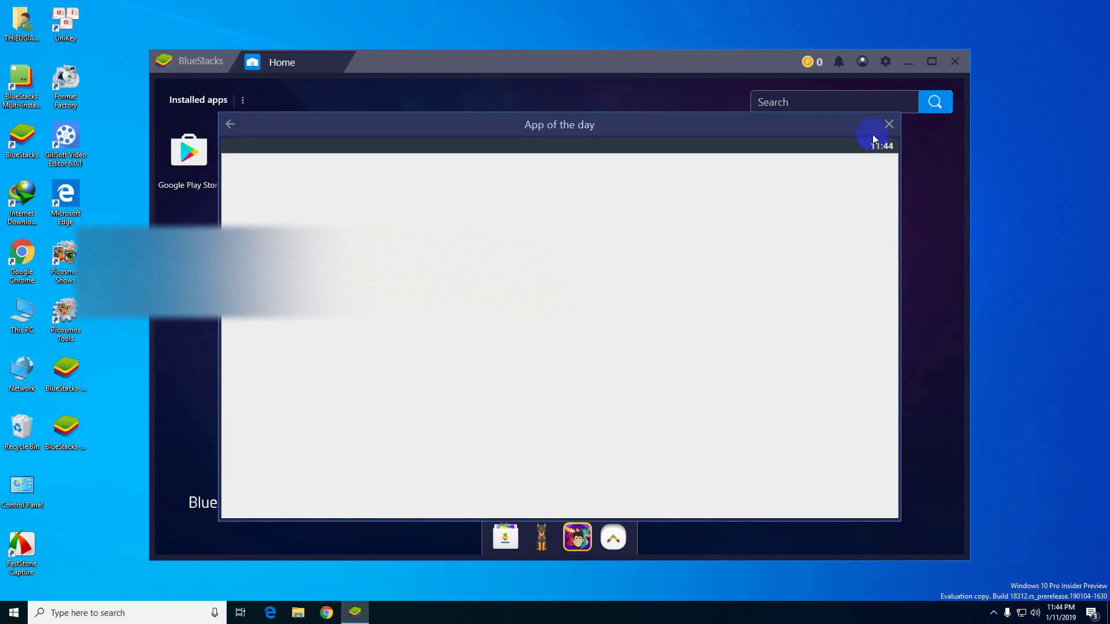
# Dismiss the App of the day popup to reveal the BlueStacks Home screen
pyautogui.click(887, 125)
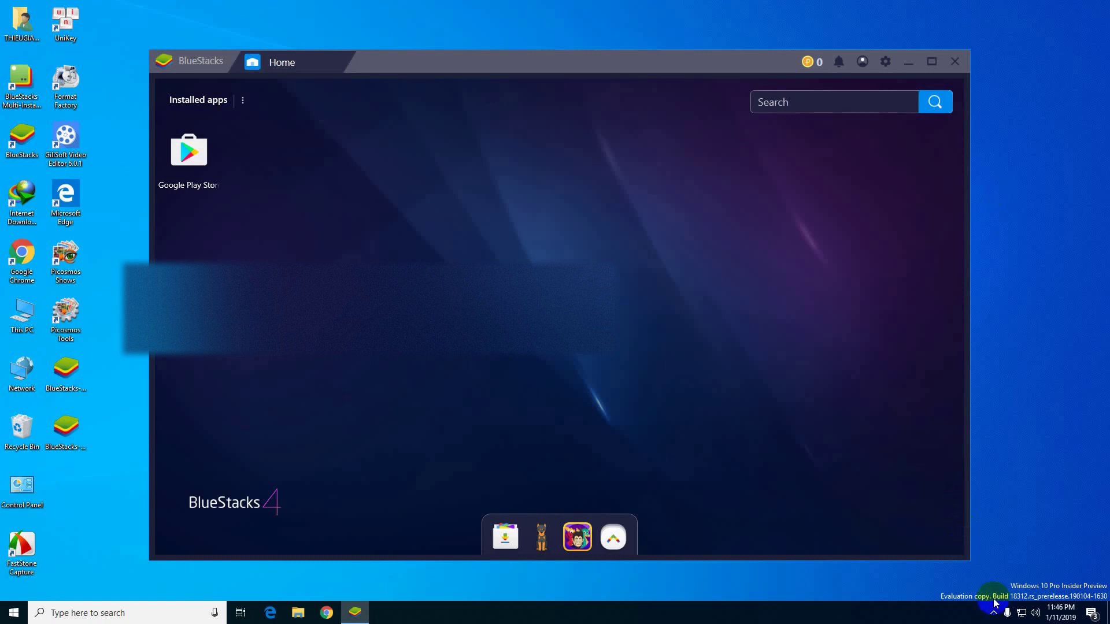
# Install Facebook from its Google Play Store page, then launch it with OPEN
pyautogui.click(192, 155)
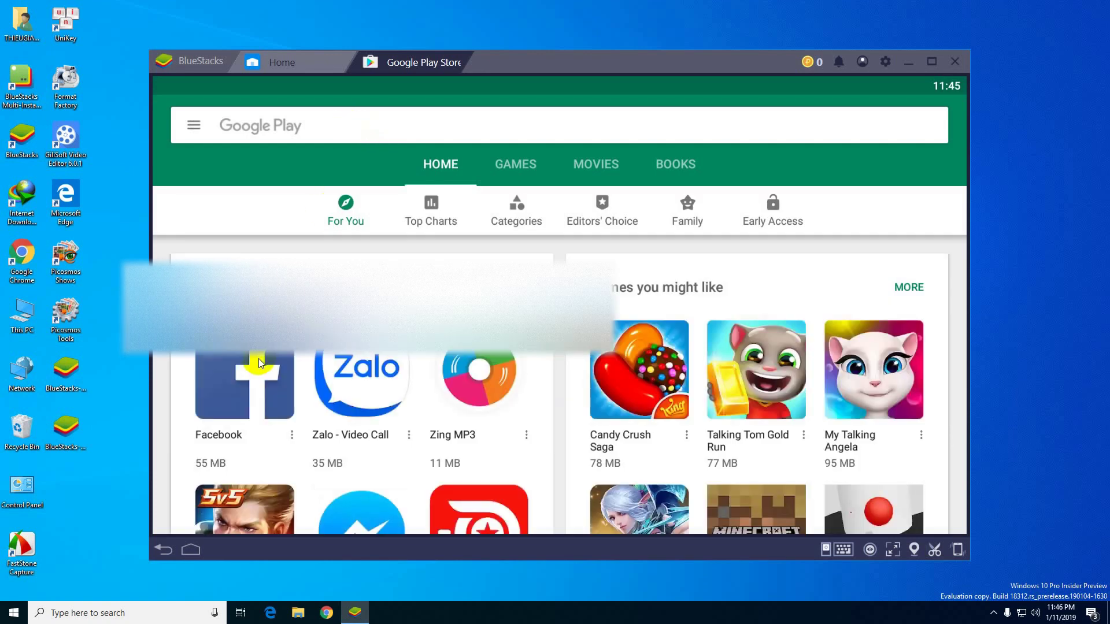
pyautogui.click(258, 363)
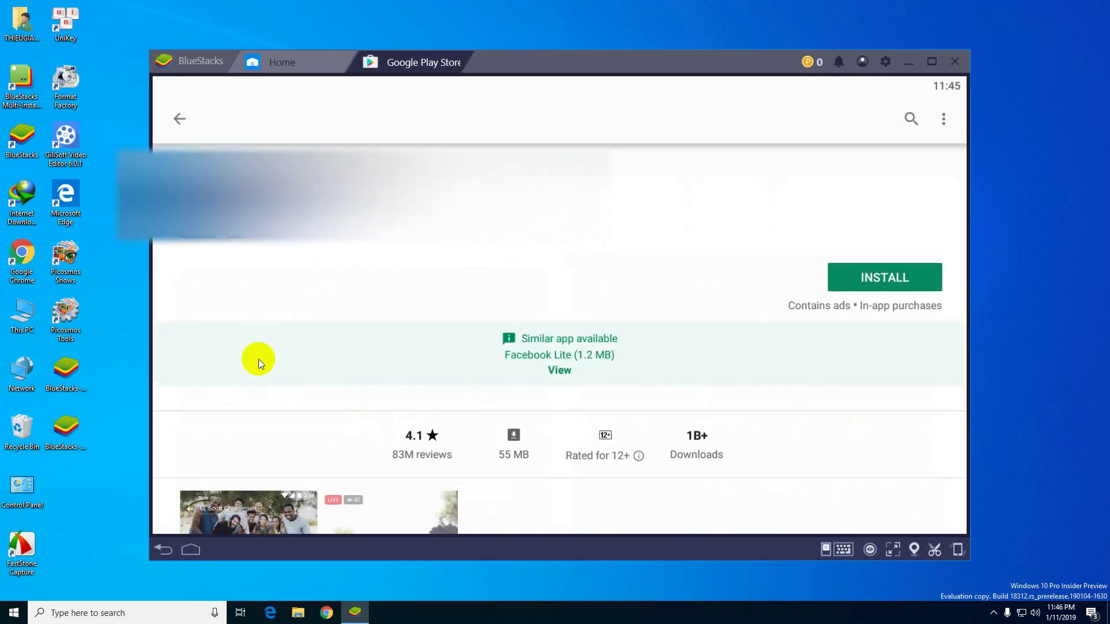
pyautogui.click(865, 283)
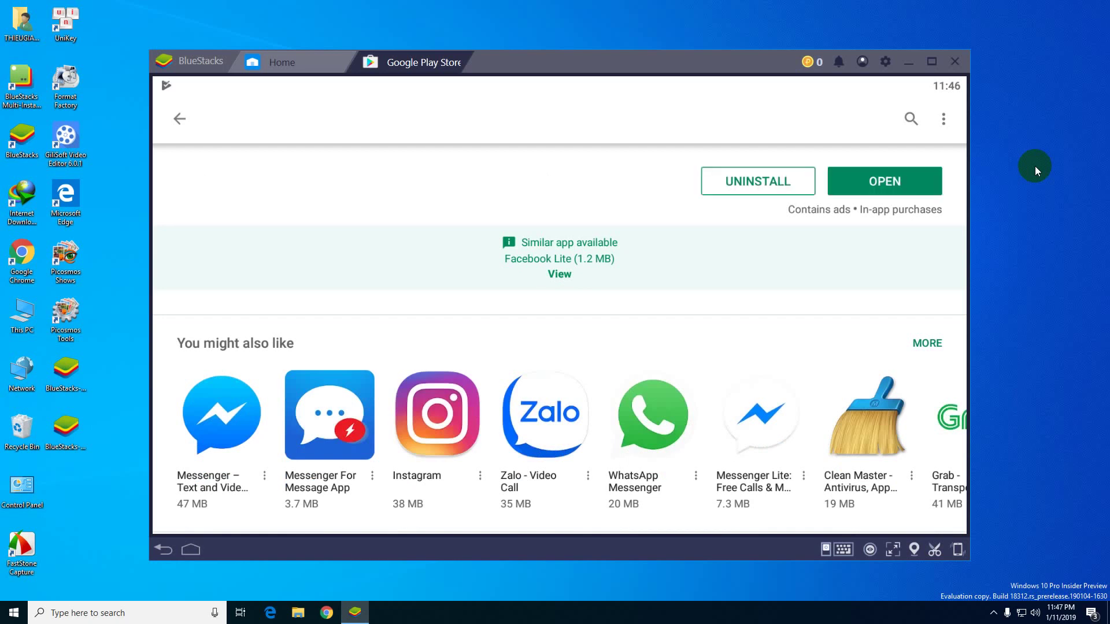
pyautogui.click(893, 182)
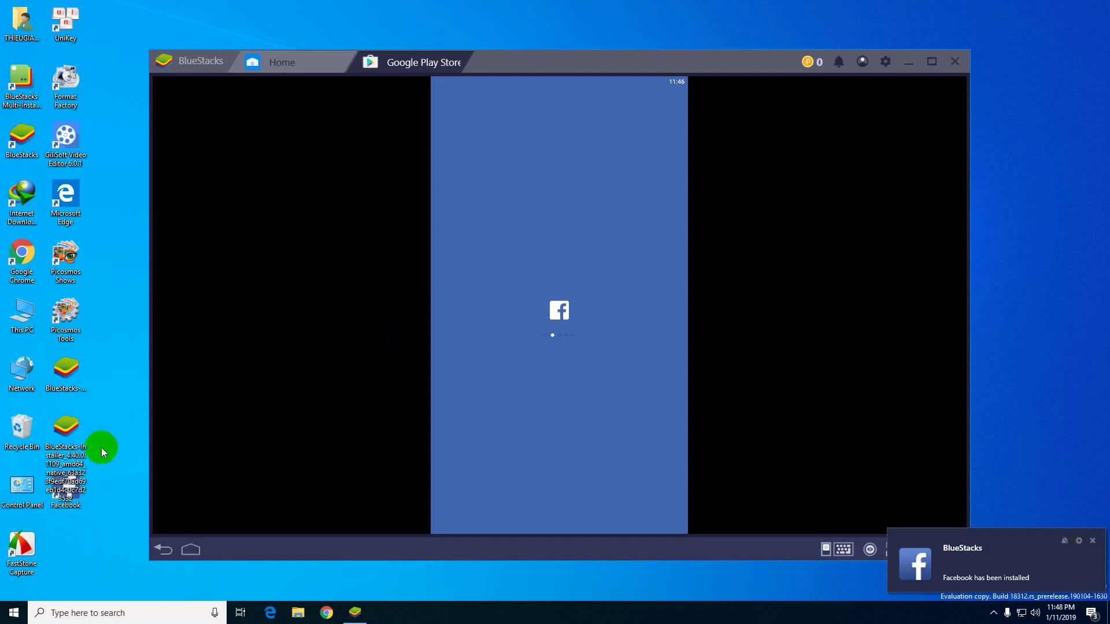
# Move the installer icon off the Facebook desktop shortcut and check Facebook's login fields
pyautogui.click(81, 412)
pyautogui.moveTo(81, 413); pyautogui.dragTo(109, 334)
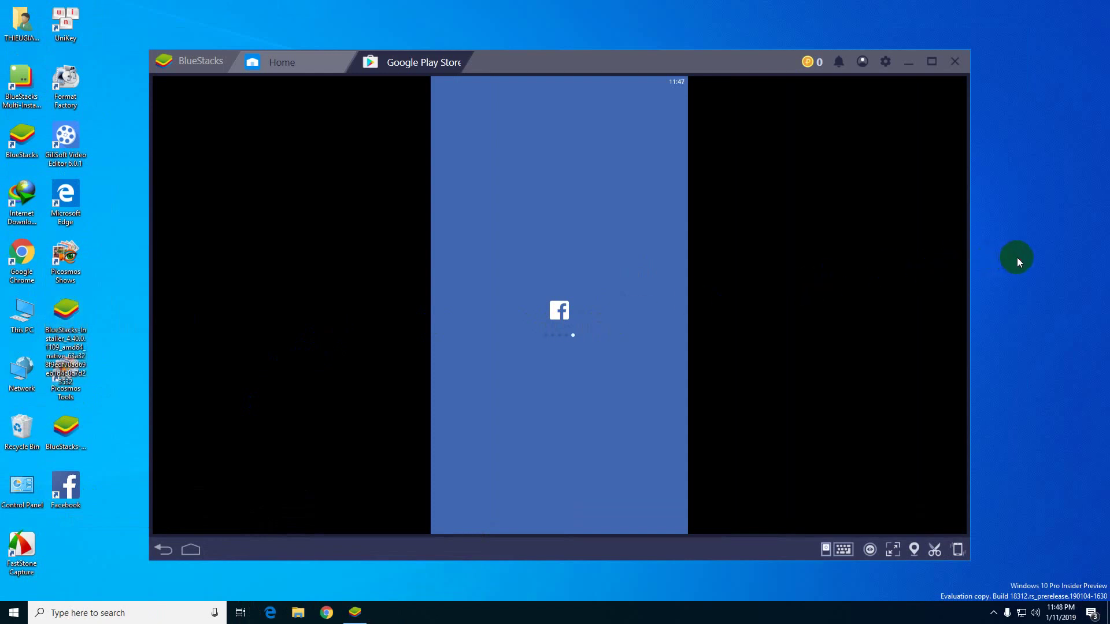
pyautogui.click(493, 297)
pyautogui.click(497, 324)
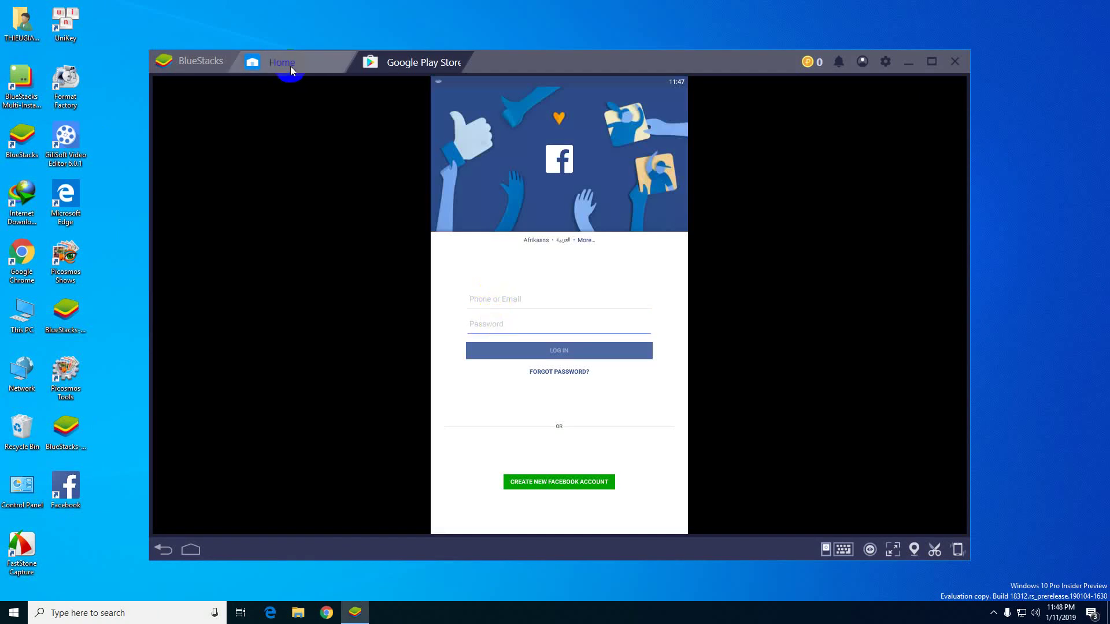
# Return to the BlueStacks Home tab showing Google Play Store and Facebook, then request closing
pyautogui.click(290, 64)
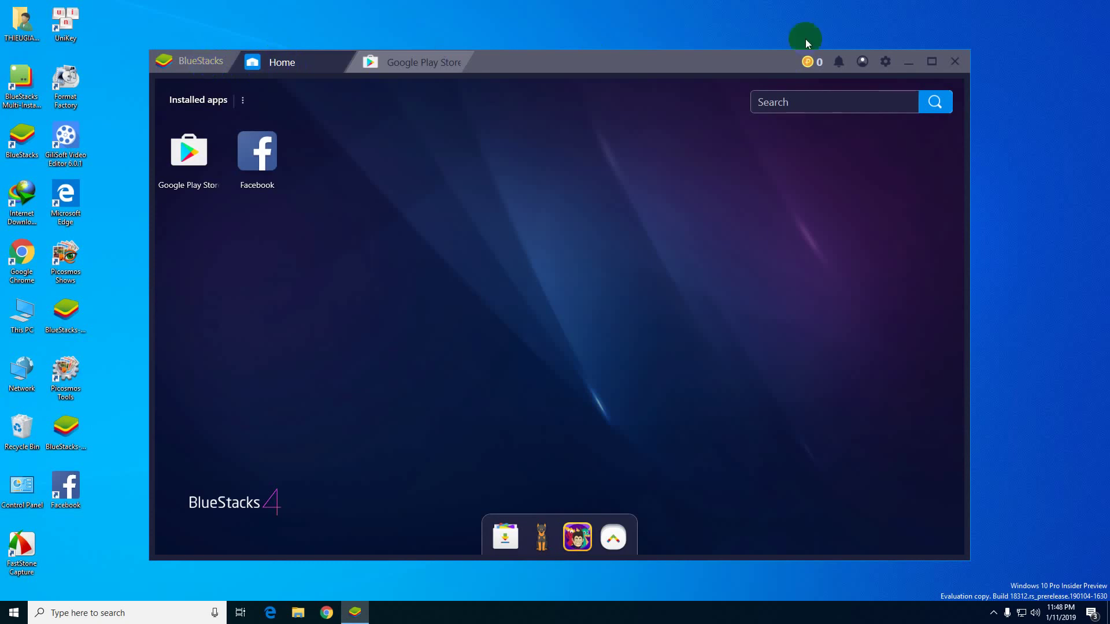
pyautogui.click(953, 64)
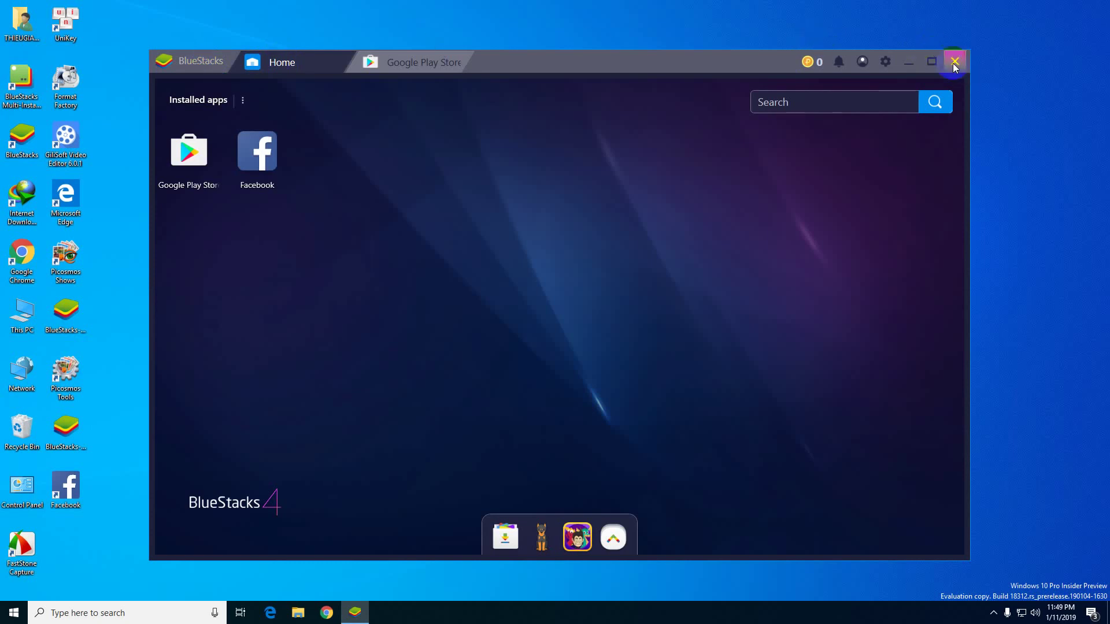
# Confirm exiting BlueStacks, then close the relaunched window again and confirm with Yes
pyautogui.click(591, 328)
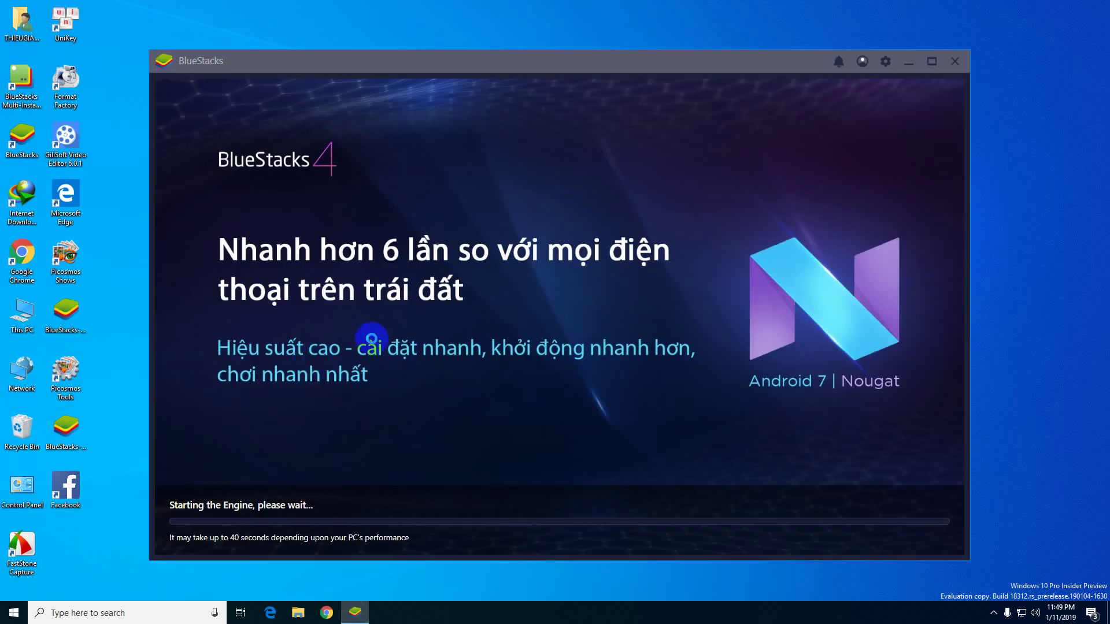
pyautogui.click(954, 60)
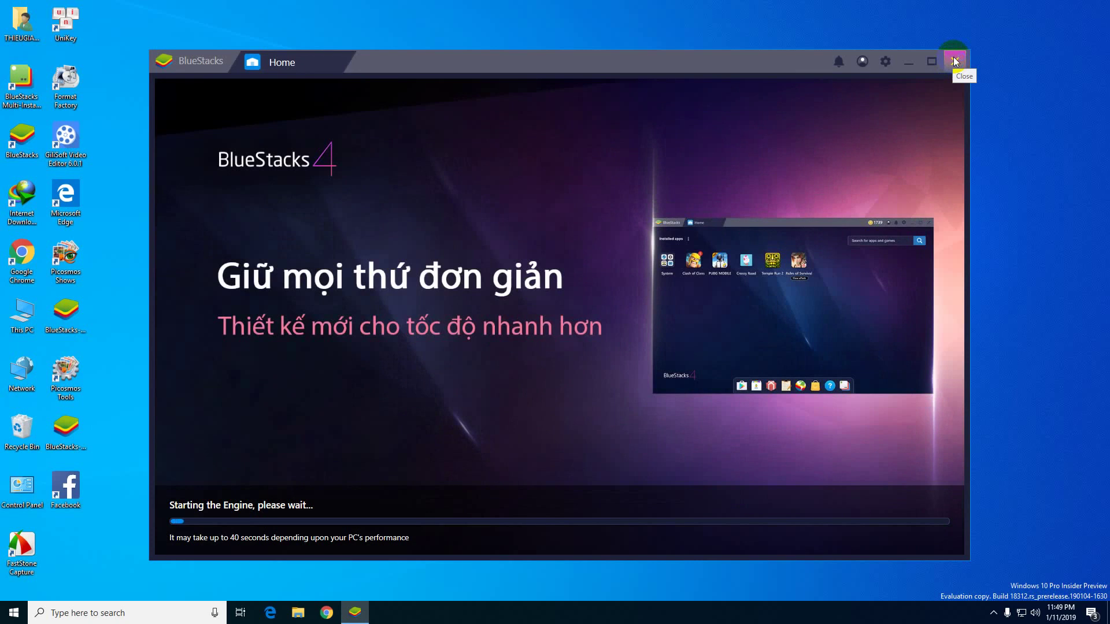
pyautogui.click(954, 60)
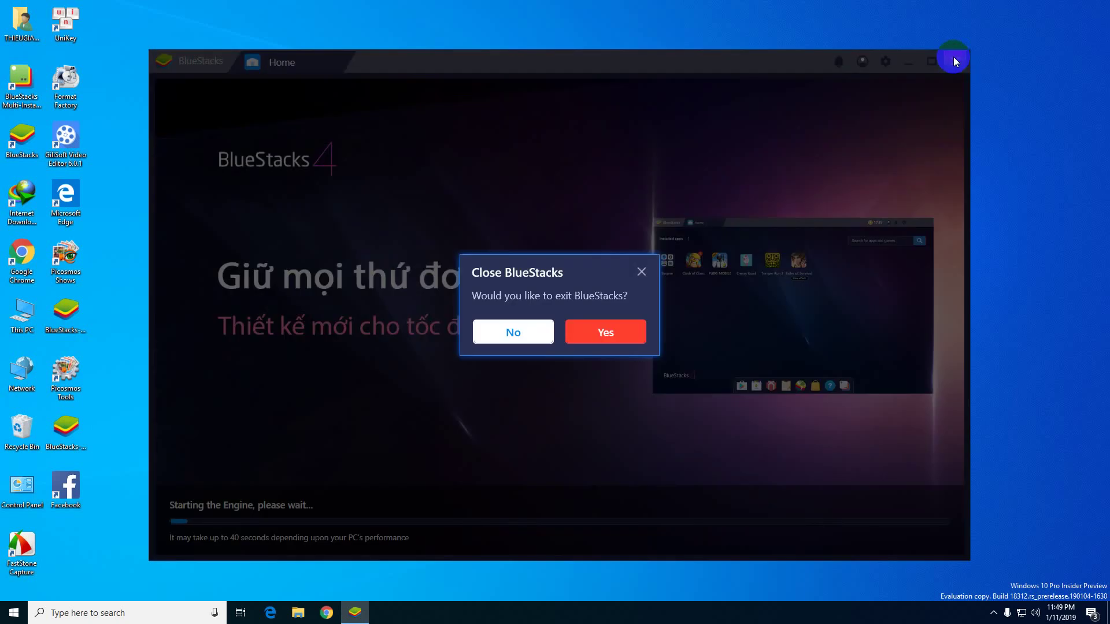
pyautogui.click(609, 325)
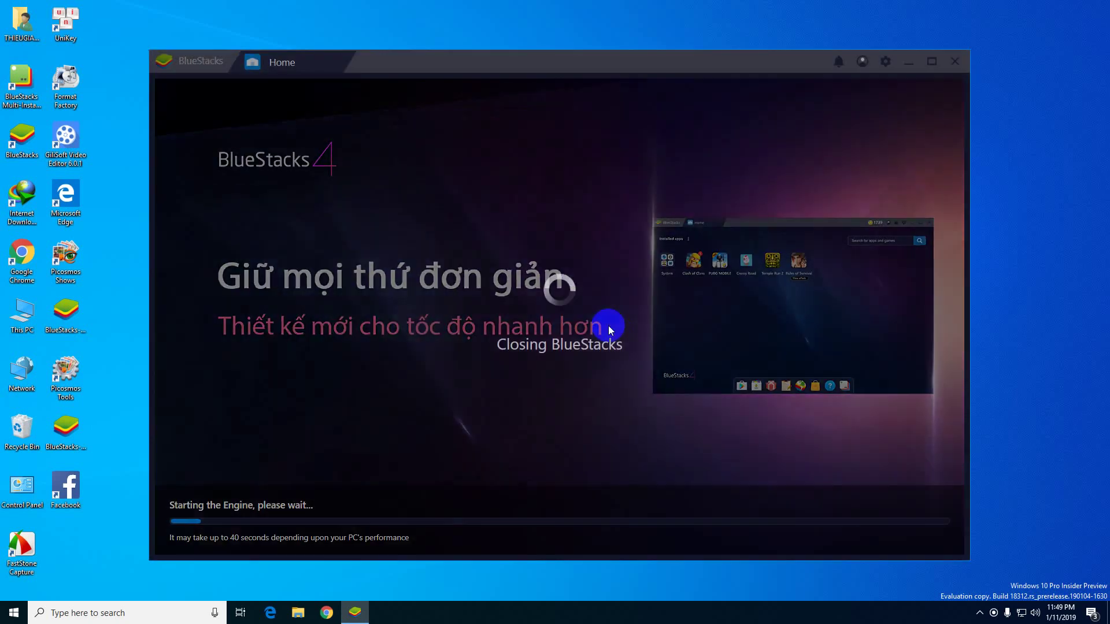